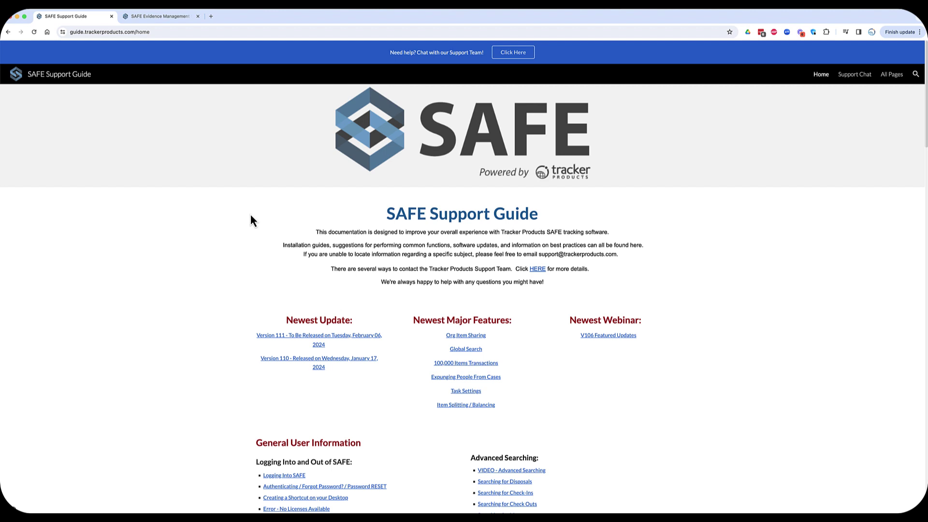
Open the Version 111 release notes in the support guide and review the listed features and minor features
left_click(275, 341)
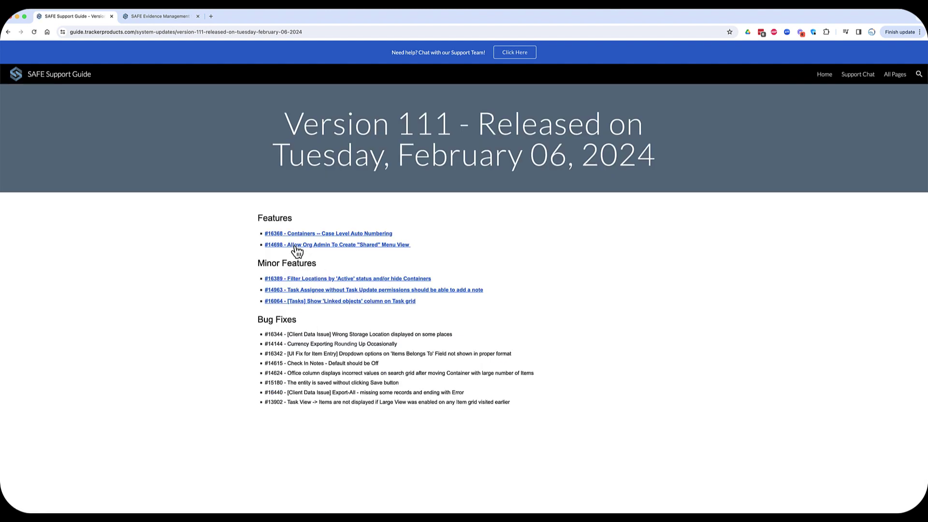
left_click_drag(257, 217, 424, 254)
left_click_drag(251, 270, 422, 319)
left_click(415, 323)
Switch to SAFE Evidence Management, open the organization settings and find the Use Containers section by searching the page for "container"
left_click(160, 17)
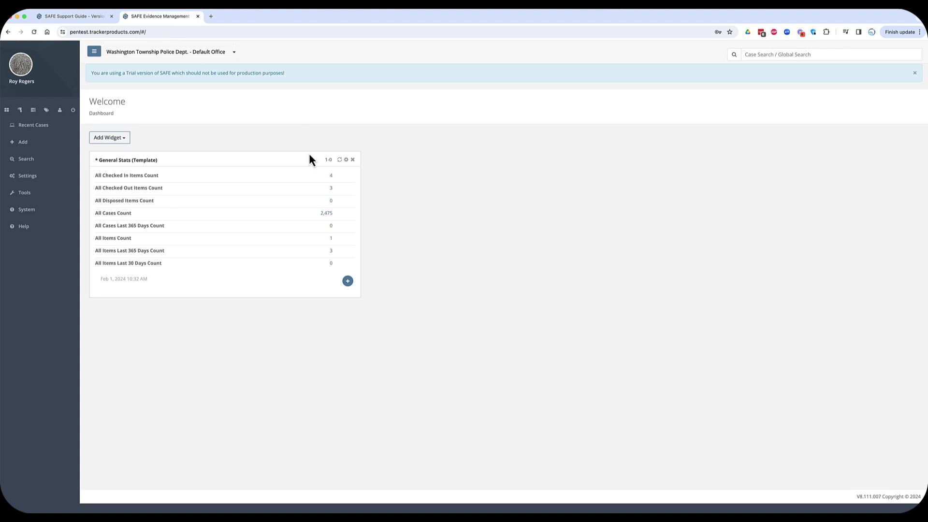
left_click(48, 177)
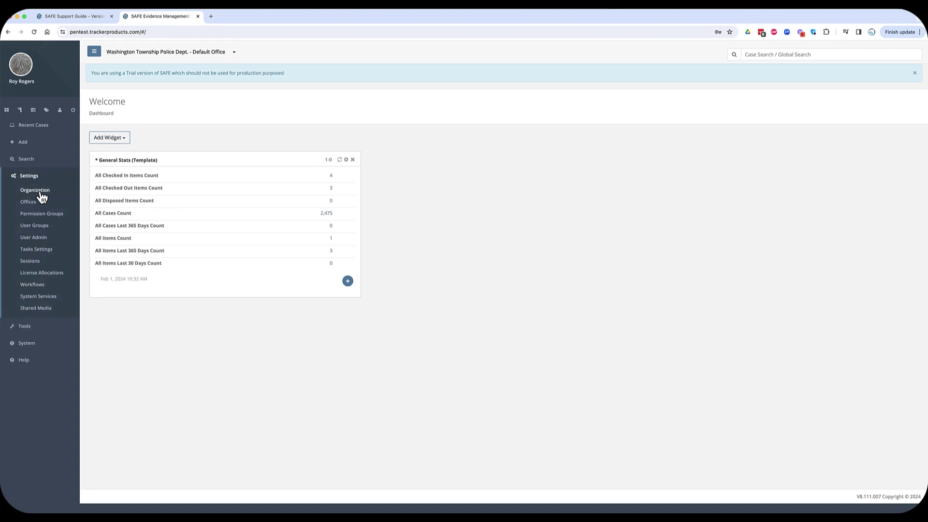
left_click(40, 193)
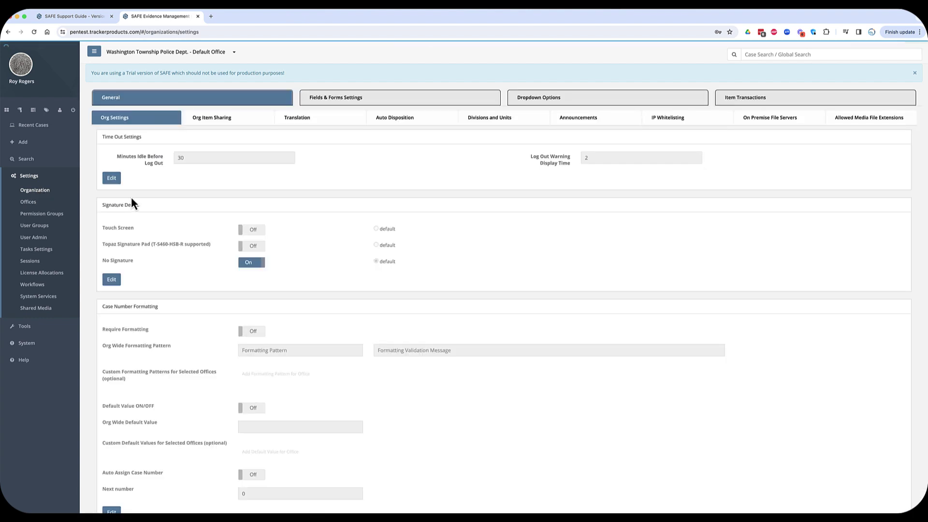
key("super+f")
type("container")
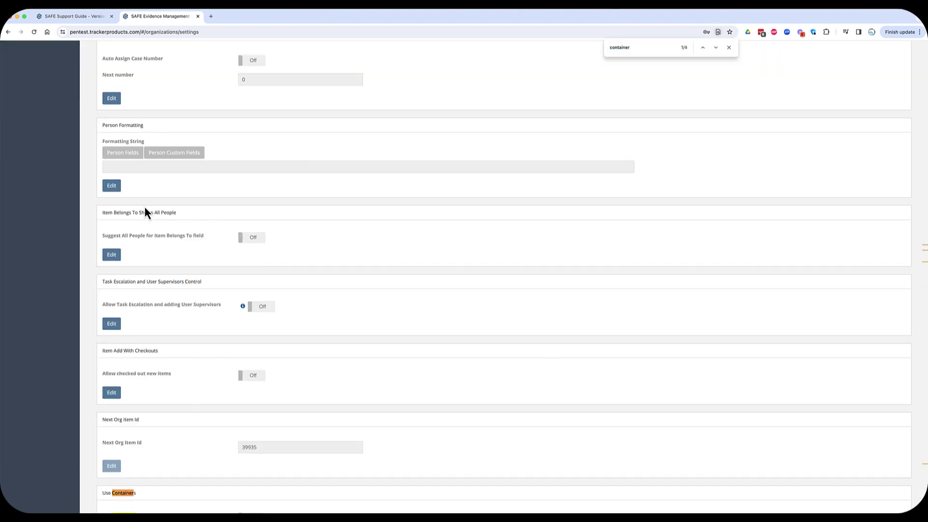
scroll(144, 206, "down", 5)
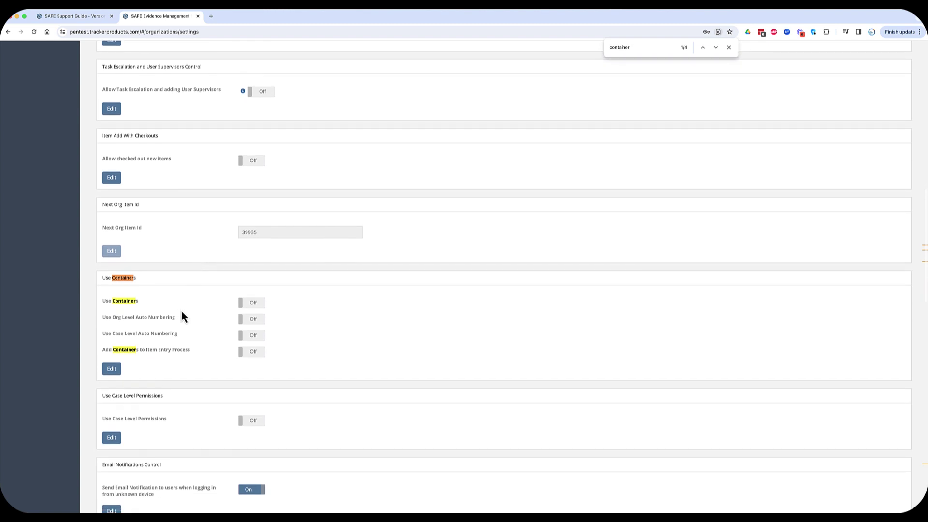
Make the container settings editable and turn on Use Containers for the organization
left_click(112, 370)
left_click(251, 303)
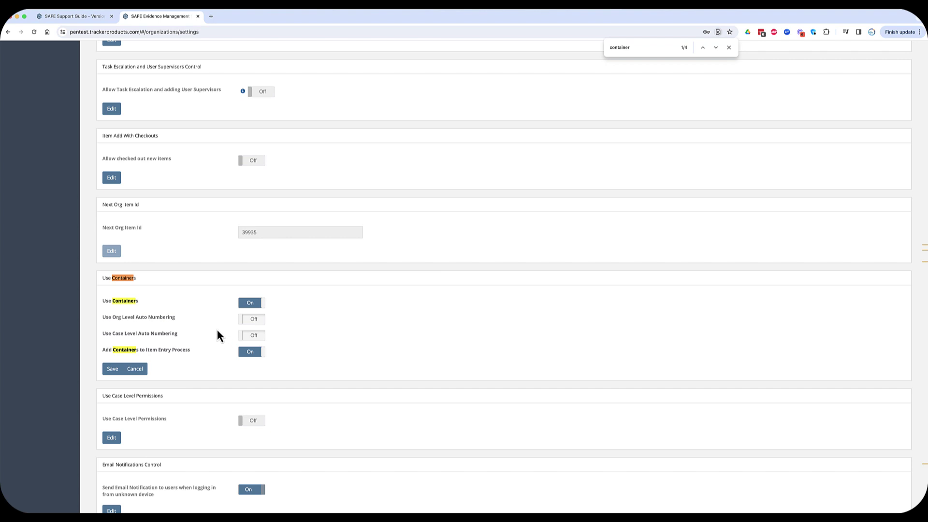
left_click_drag(104, 333, 185, 335)
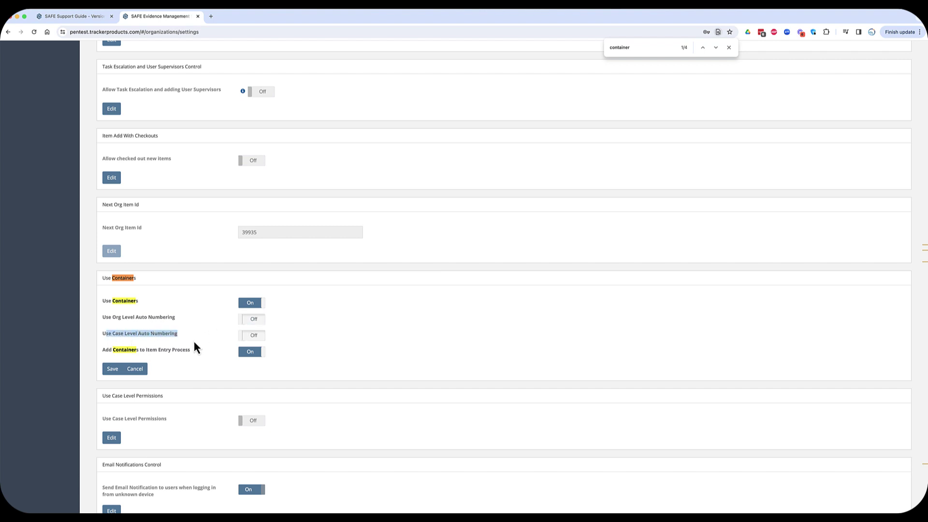
Try out Use Org Level Auto Numbering with its Next Container Number field and switch the option back off
left_click(251, 320)
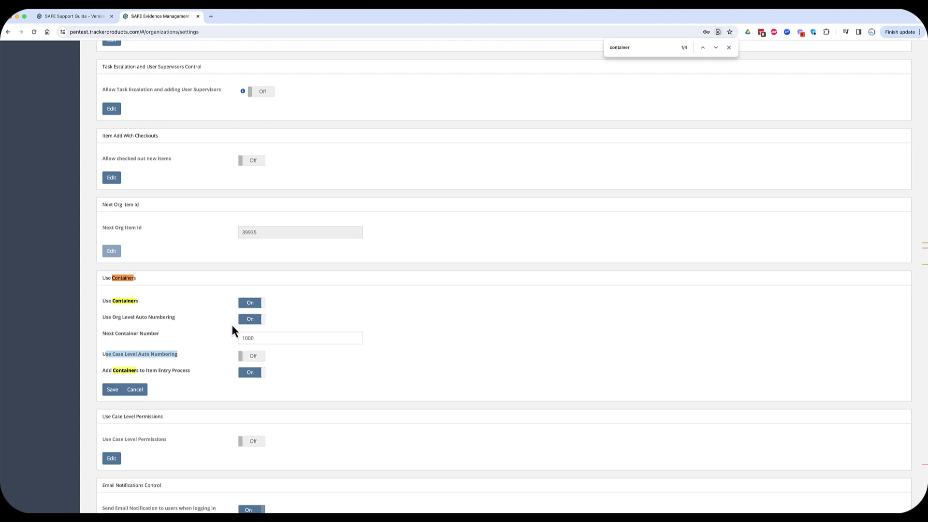
double_click(252, 338)
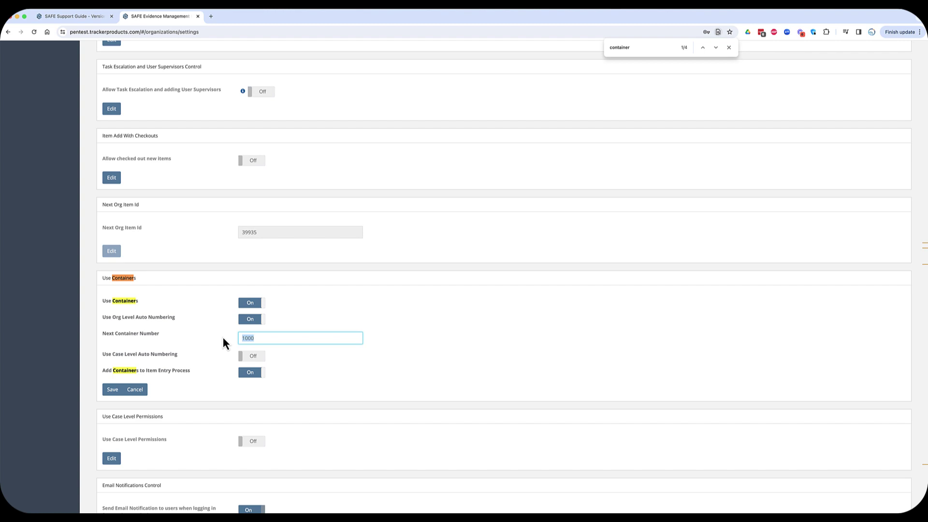
left_click(250, 320)
Turn on Use Case Level Auto Numbering and save the container settings
left_click(254, 336)
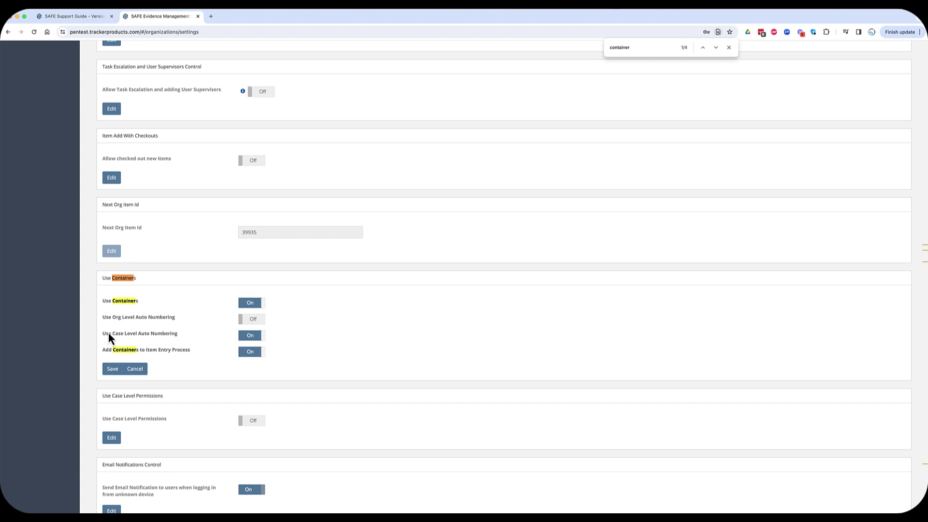
left_click_drag(109, 334, 212, 340)
left_click(113, 371)
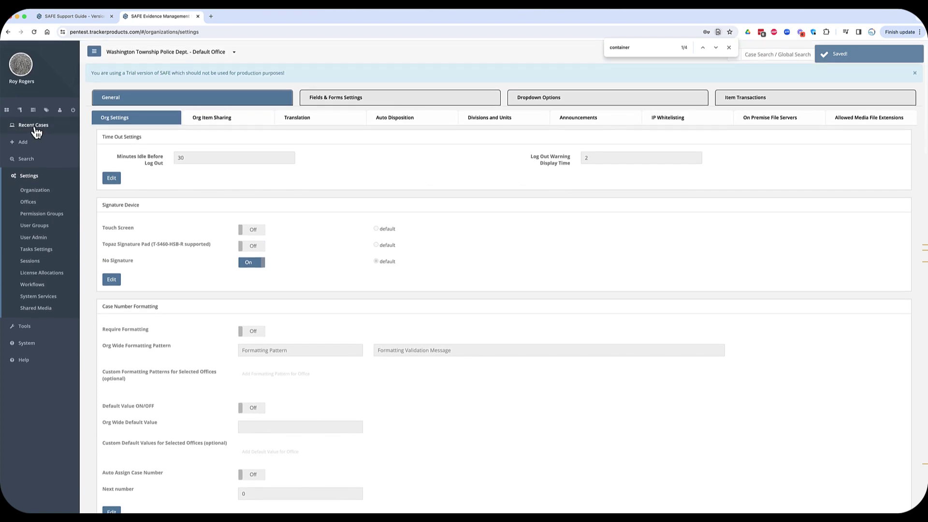
Open the first case among the recent cases and show its items
left_click(31, 127)
left_click(37, 140)
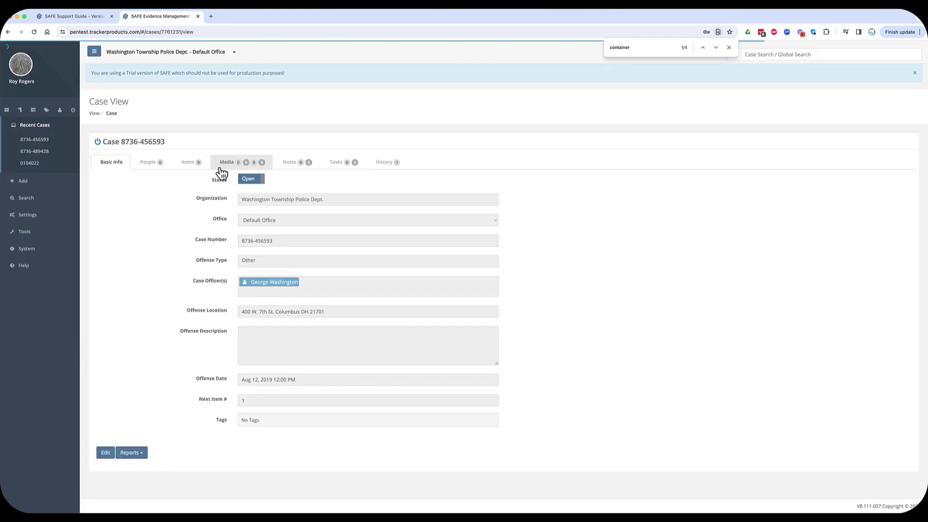
left_click(190, 162)
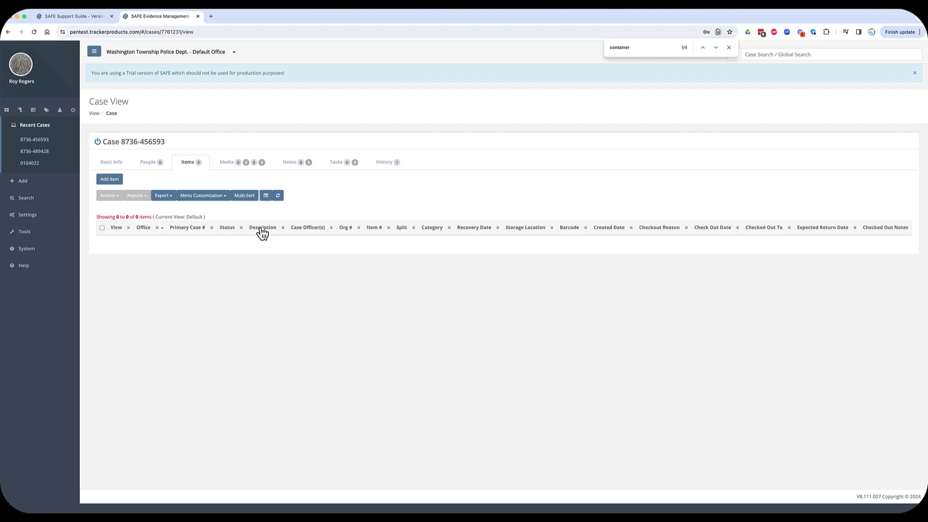
Start a new item in the case with the category Alcohol and choose to put it into a container
left_click(109, 180)
left_click(269, 184)
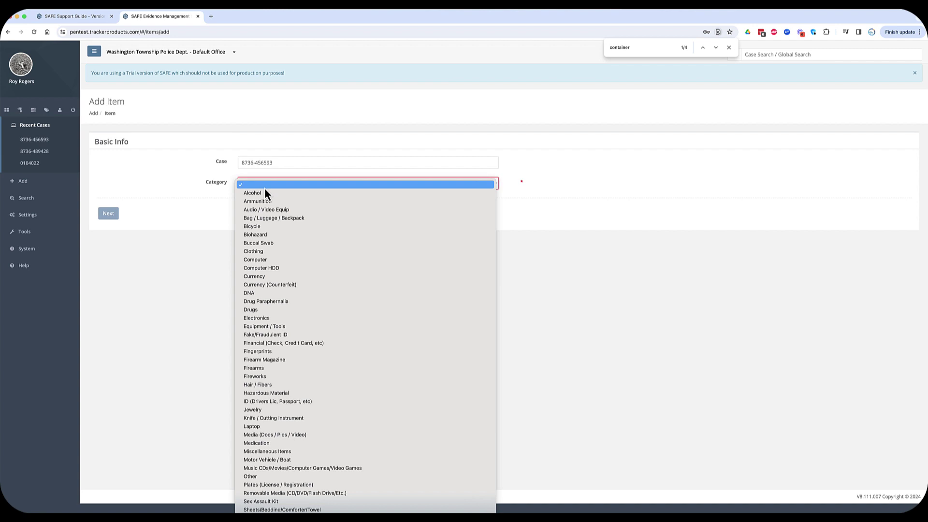
left_click(258, 194)
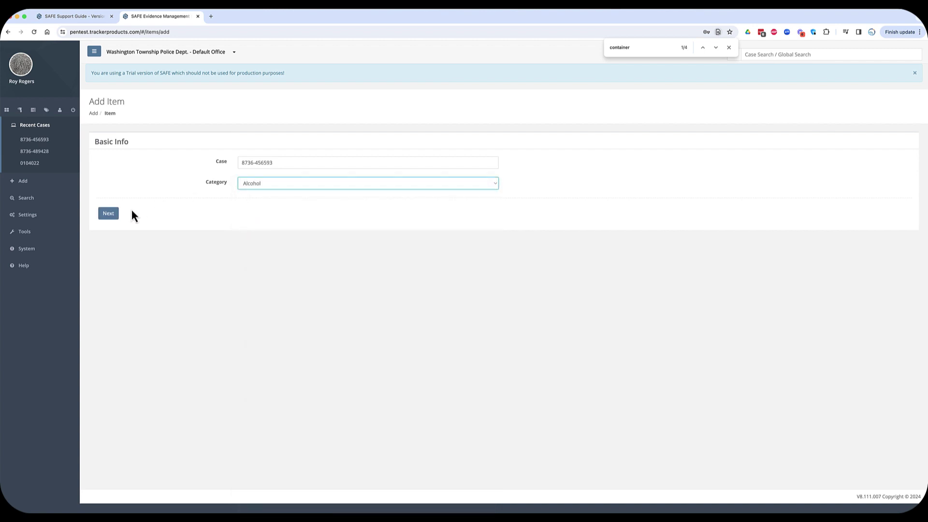
left_click(115, 214)
scroll(263, 216, "down", 3)
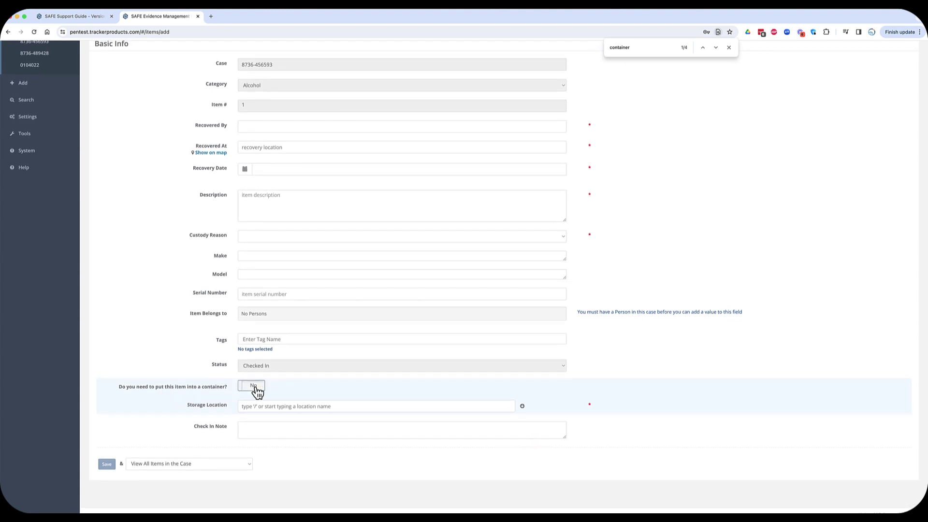
left_click(258, 388)
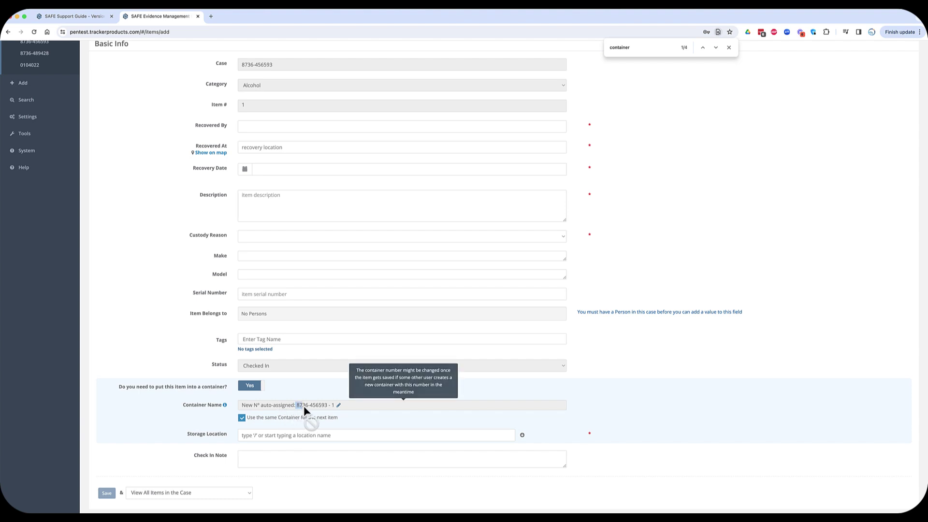
Compare the item's auto-assigned container name with the case number on the item form
scroll(294, 396, "up", 3)
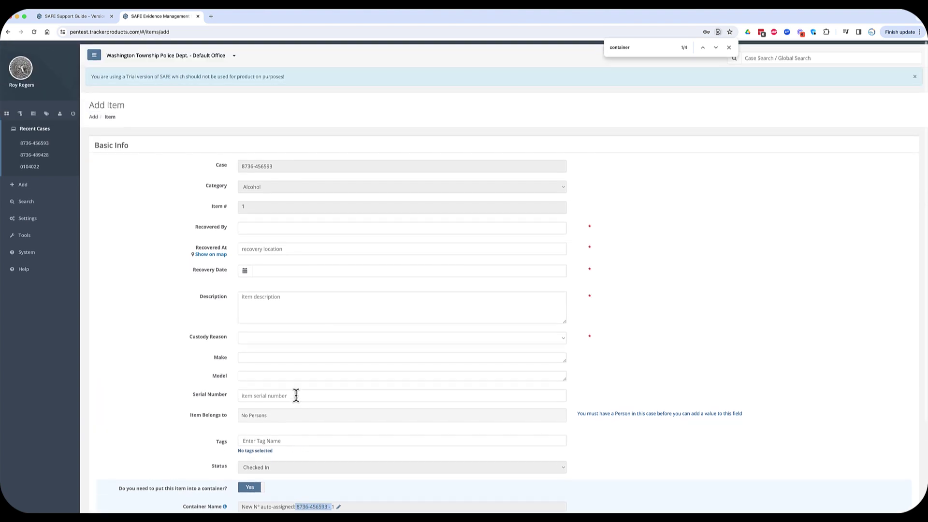
left_click_drag(242, 162, 274, 164)
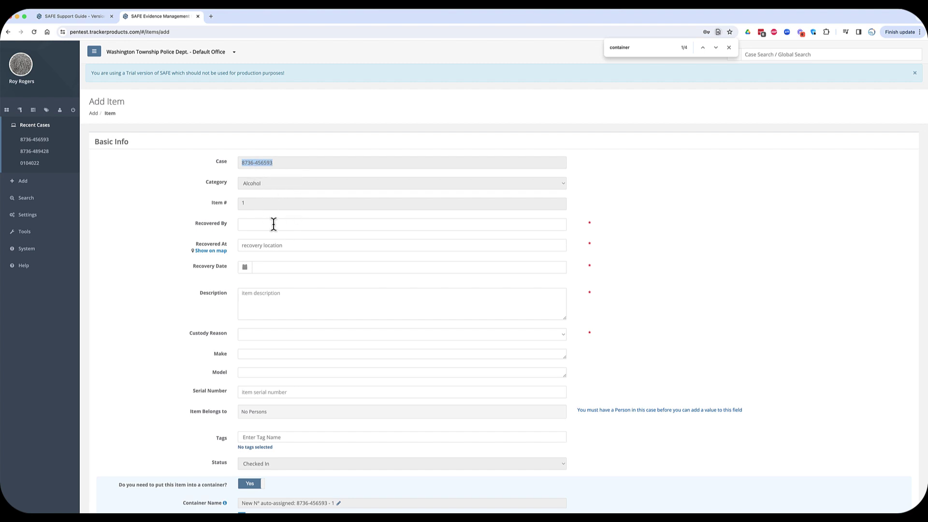
scroll(269, 219, "down", 3)
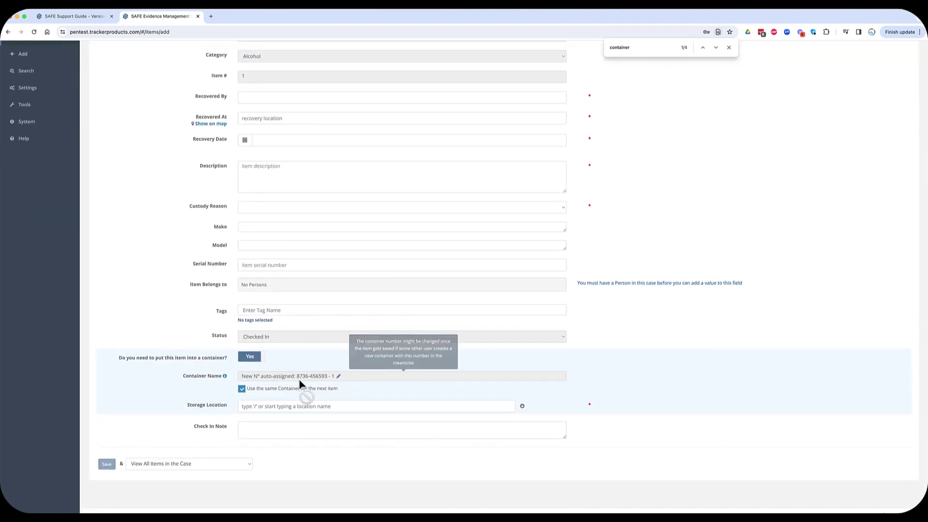
mouse_move(299, 379)
left_mouse_down()
mouse_move(330, 382)
mouse_move(304, 383)
left_mouse_up()
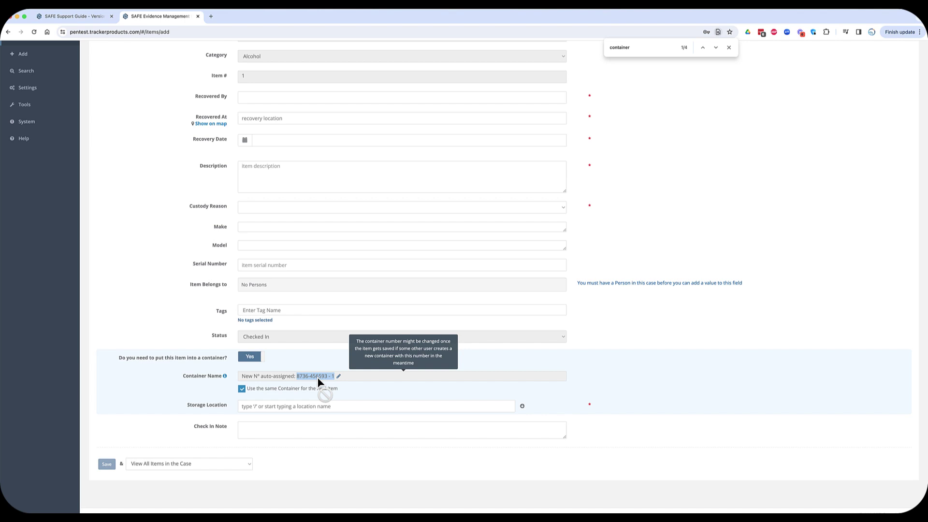
left_click(312, 378)
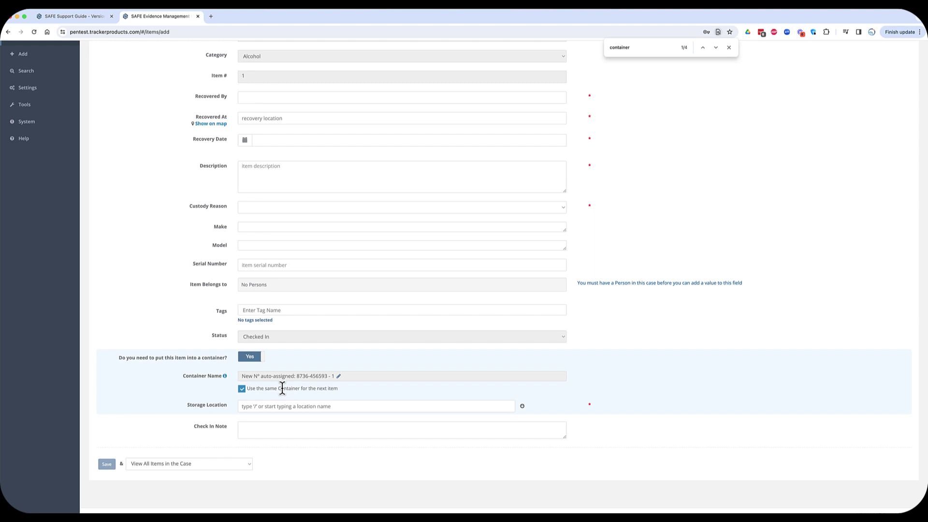
mouse_move(303, 377)
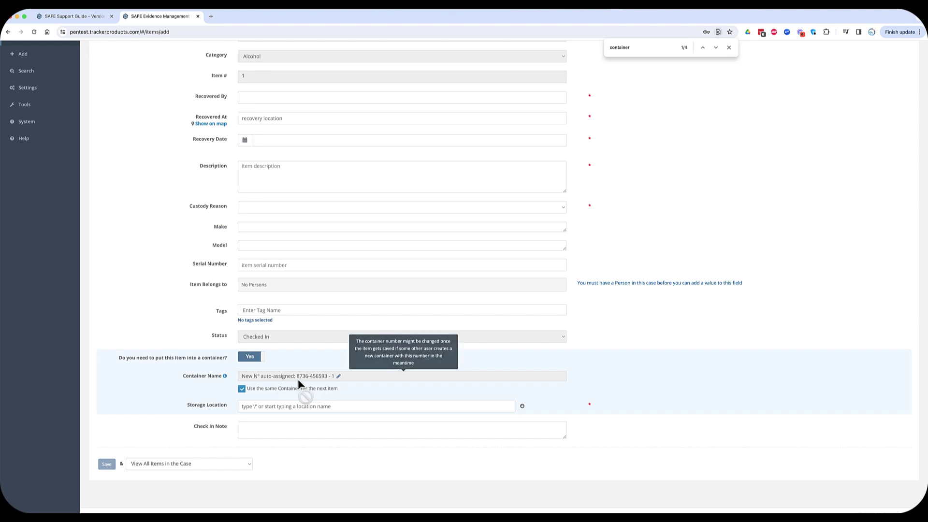
left_click_drag(298, 379, 331, 382)
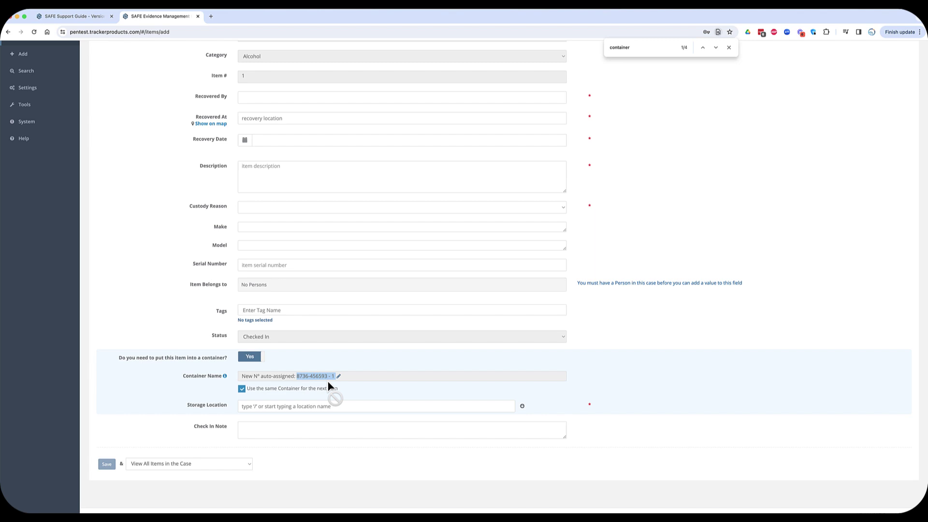
mouse_move(329, 378)
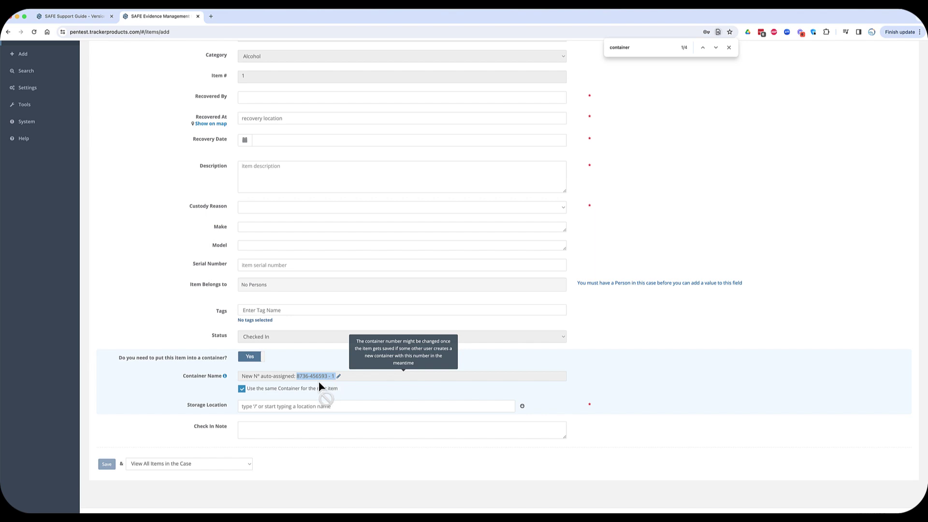
Switch to the SAFE Support Guide and return to its home page
left_click(633, 6)
left_click(648, 23)
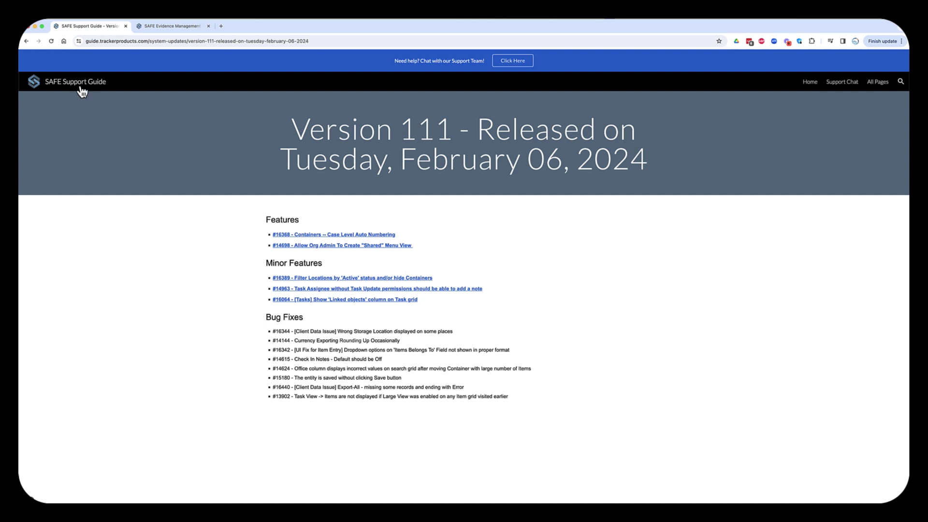
left_click(77, 86)
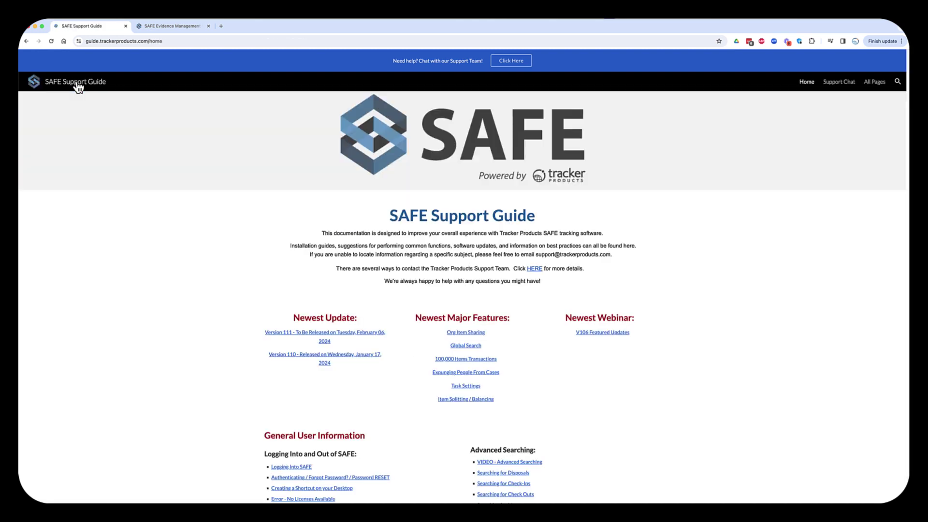
Search the guide's home page for "menu cu" and open the Menu Customization Box article
key("super+f")
type("menu")
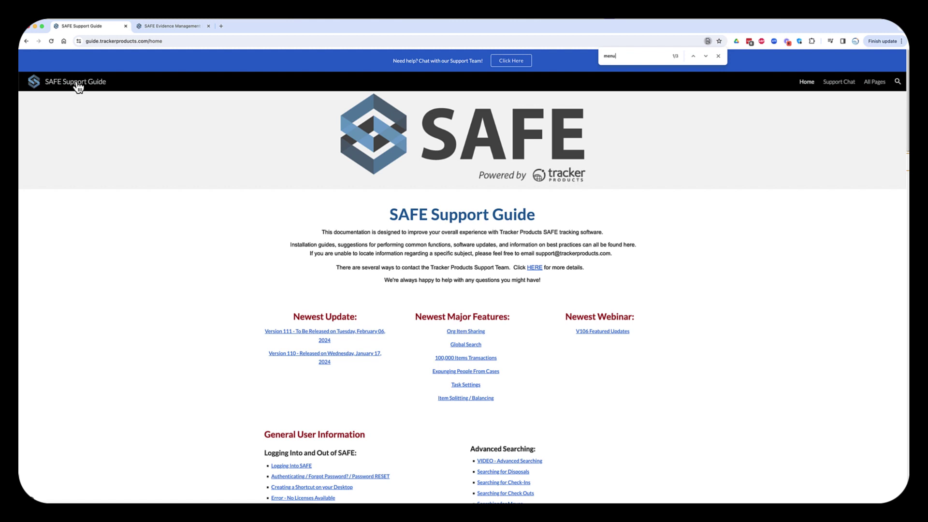
type(" f")
key("BackSpace")
type("cu")
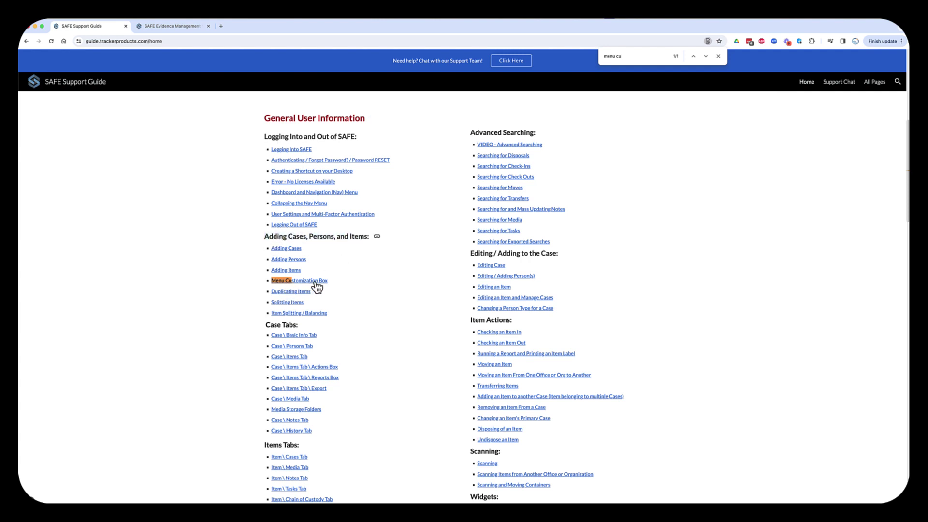
left_click(299, 281)
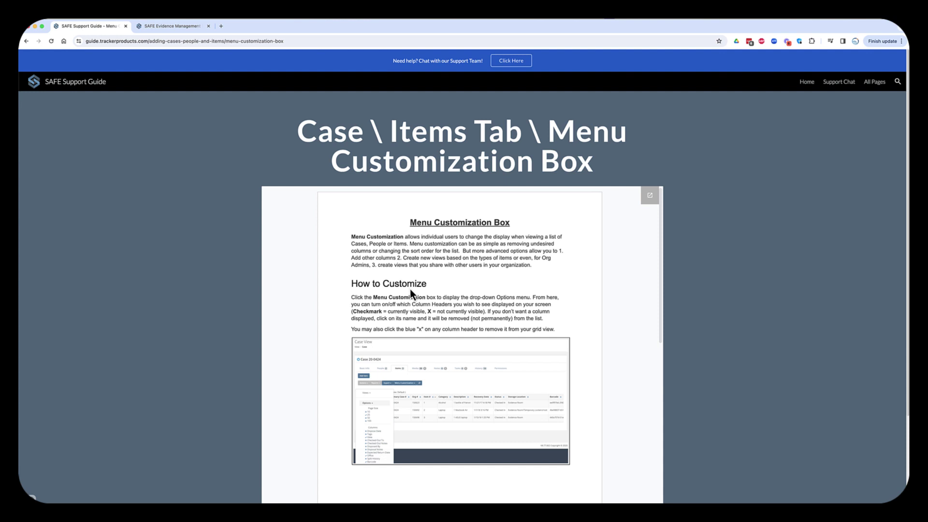
Switch to SAFE Evidence Management and examine the case number and the current view label above the case's item list
left_click(172, 26)
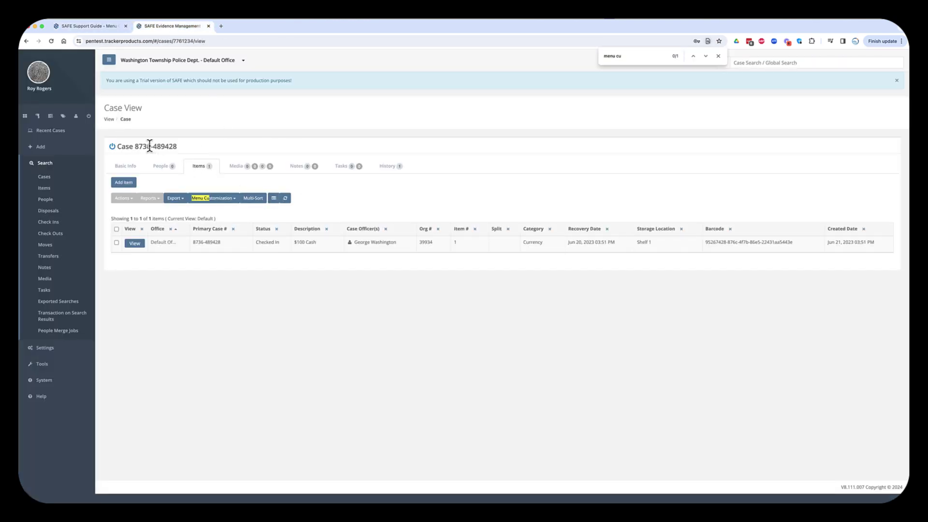
left_click_drag(150, 146, 116, 146)
left_click(179, 150)
left_click_drag(167, 219, 216, 218)
double_click(205, 219)
left_click_drag(165, 218, 215, 218)
left_click(188, 219)
left_click(213, 219)
Apply the Currency View to the case's item list and return to the Menu Customization Box article
left_click(215, 199)
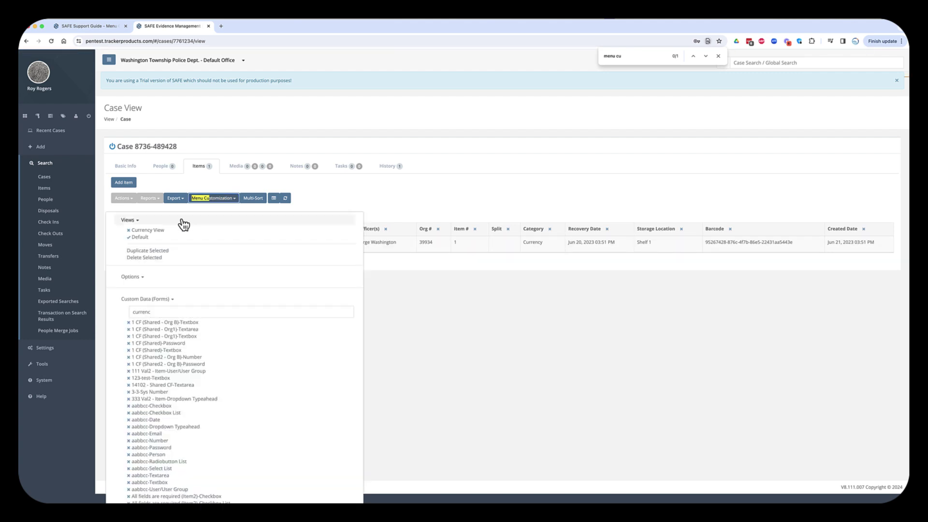
left_click(143, 230)
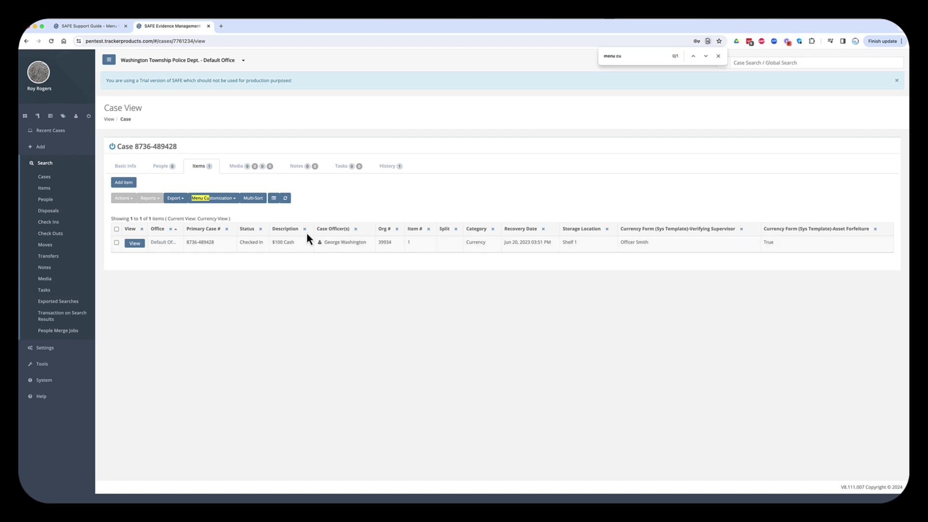
left_click(111, 23)
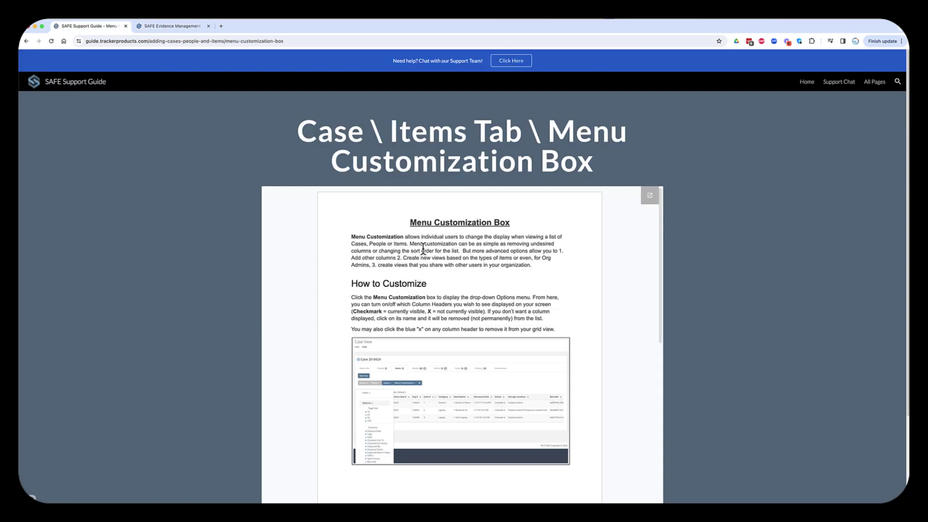
Read the Menu Customization Box article's instructions on the default view and on duplicating and sharing views
scroll(420, 249, "down", 5)
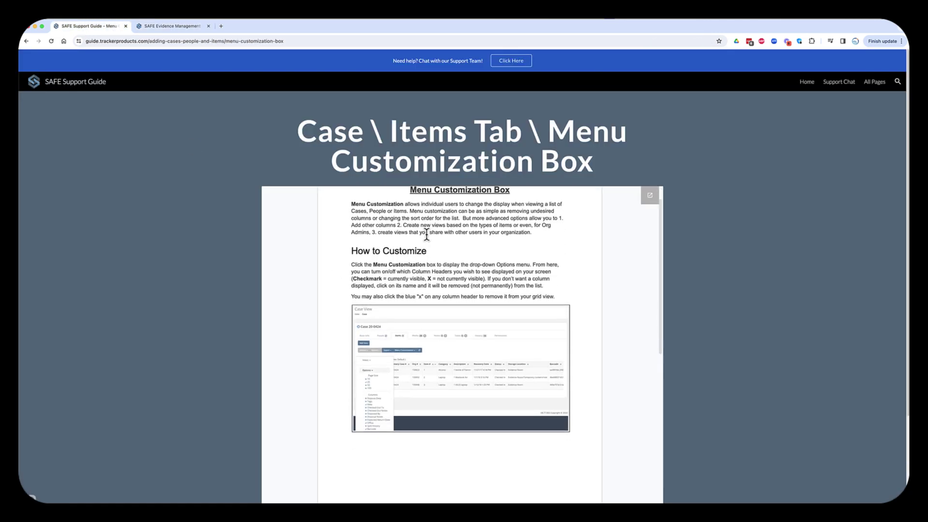
scroll(426, 251, "down", 3)
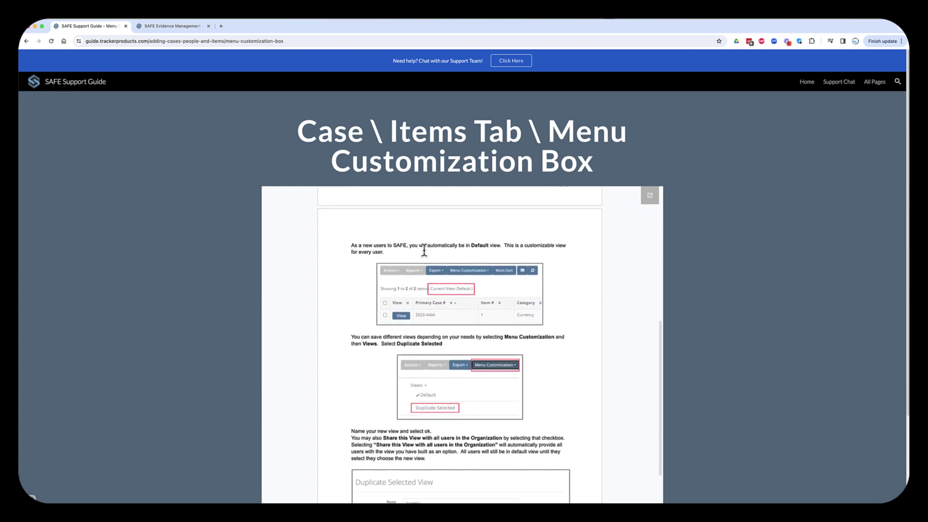
scroll(423, 249, "down", 5)
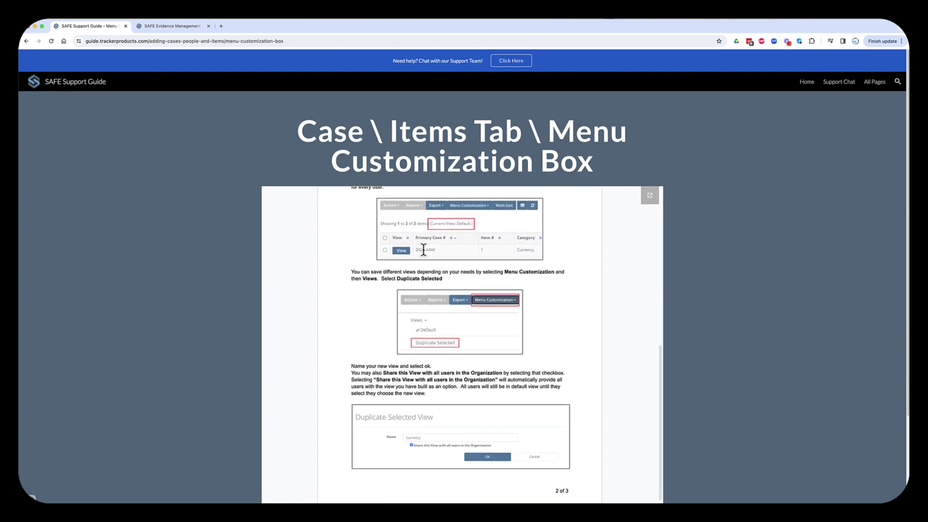
scroll(423, 248, "up", 15)
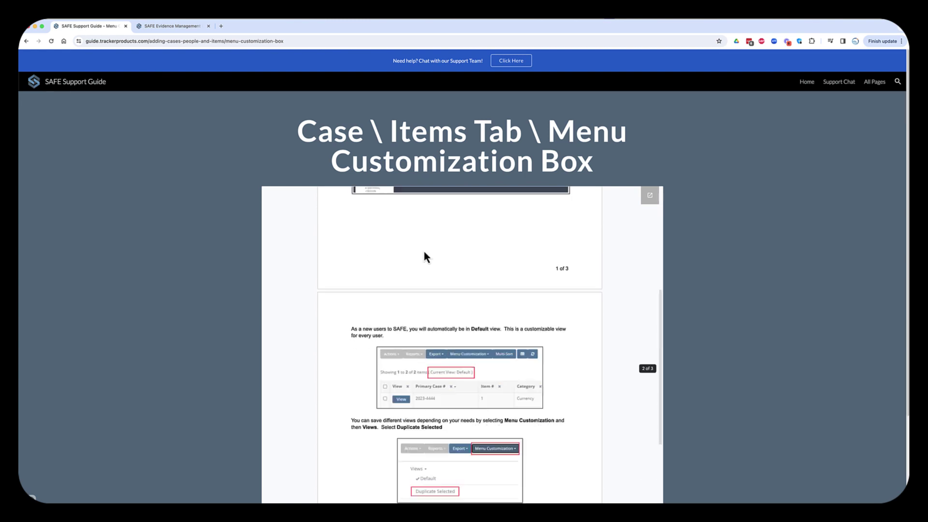
In SAFE Evidence Management, try duplicating the Currency View as "Default Currency menu View", shared with all users in the organization, and cancel
left_click(168, 25)
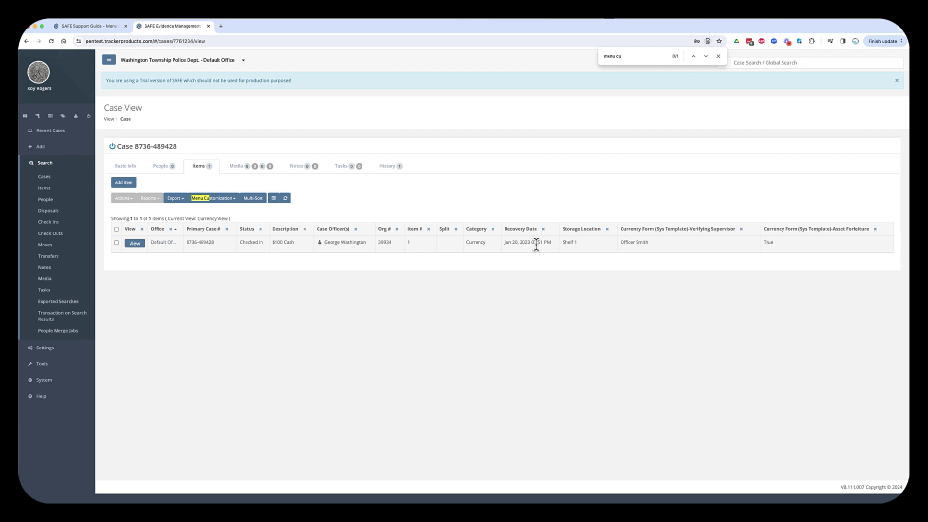
left_click(212, 199)
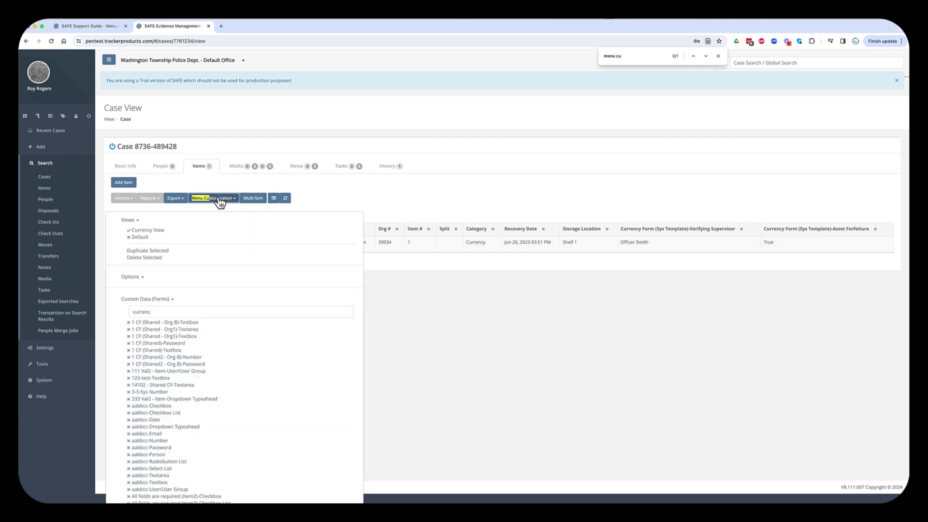
left_click(144, 251)
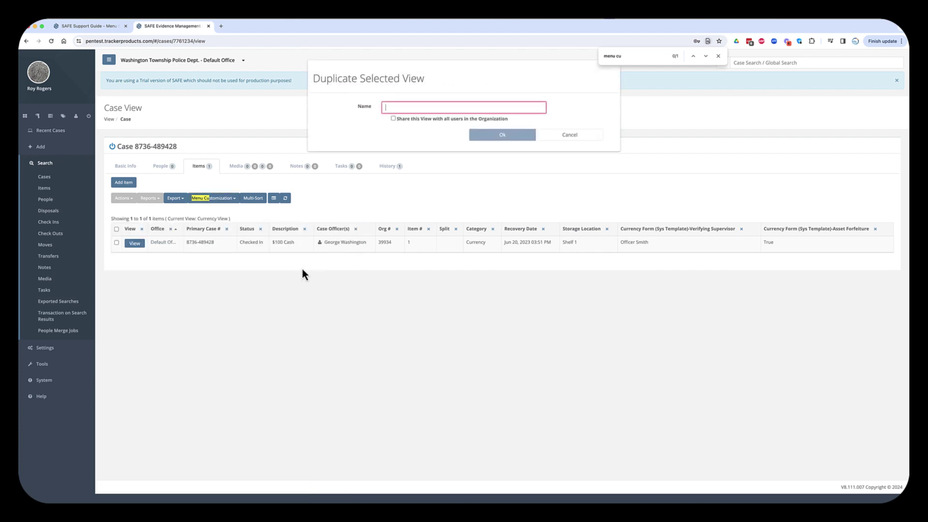
left_click(394, 119)
type("De")
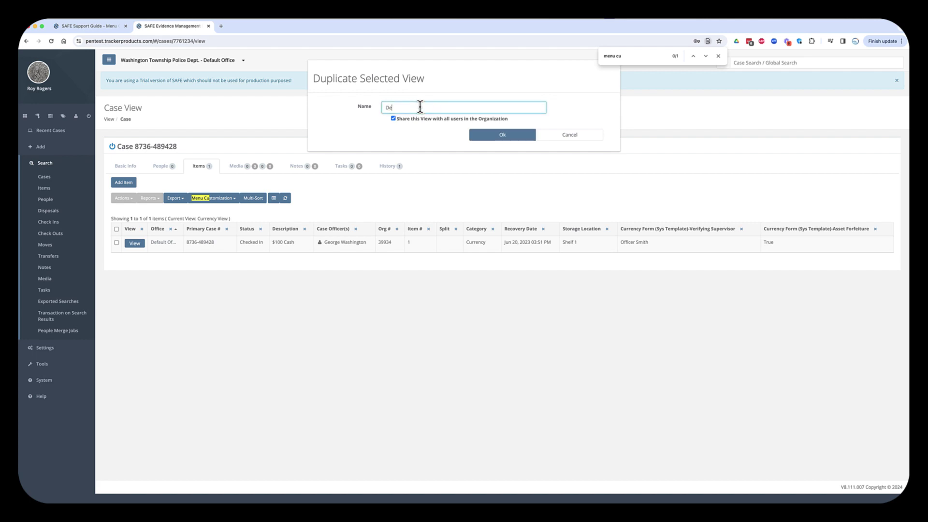
type("fault Currency menu View")
left_click(574, 137)
left_click(218, 198)
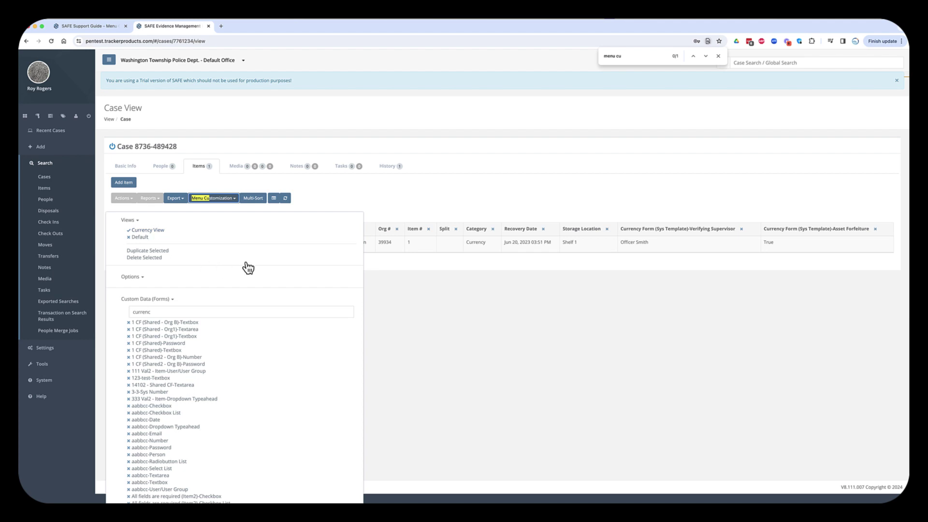
right_click(626, 22)
key("Escape")
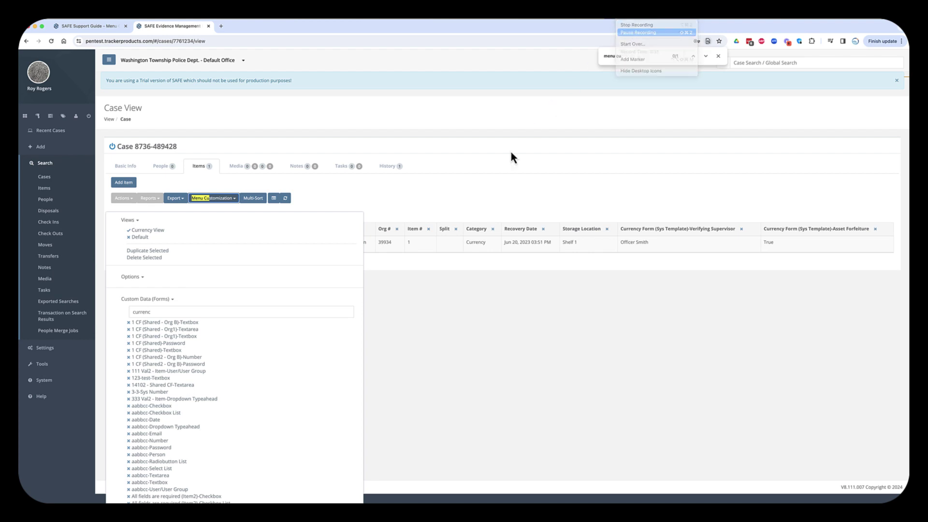
View the Version 111 release notes in the SAFE Support Guide and open the Storage Locations page in SAFE Evidence Management
key("super+1")
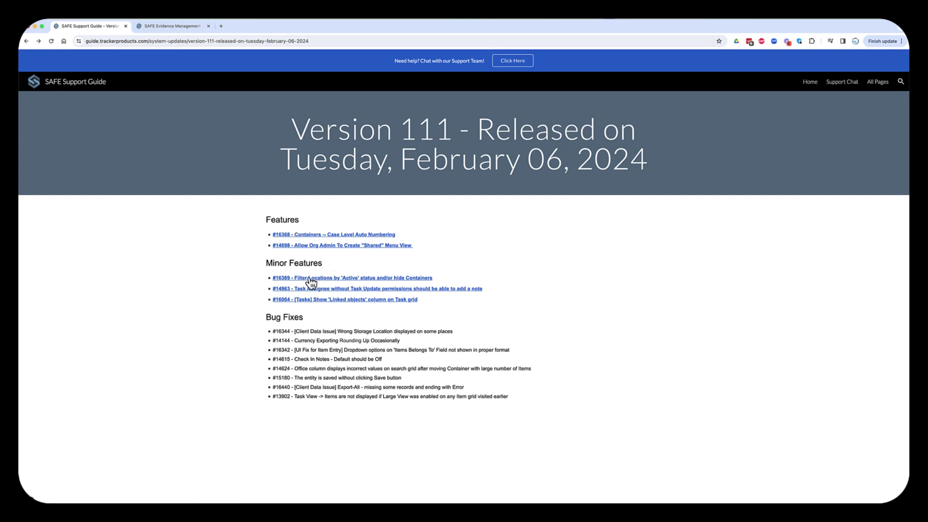
left_click(161, 28)
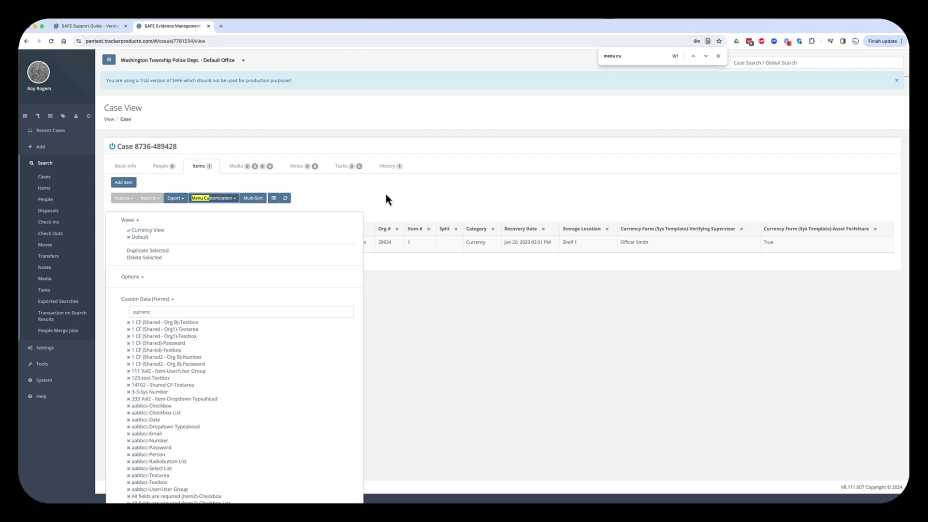
left_click(45, 348)
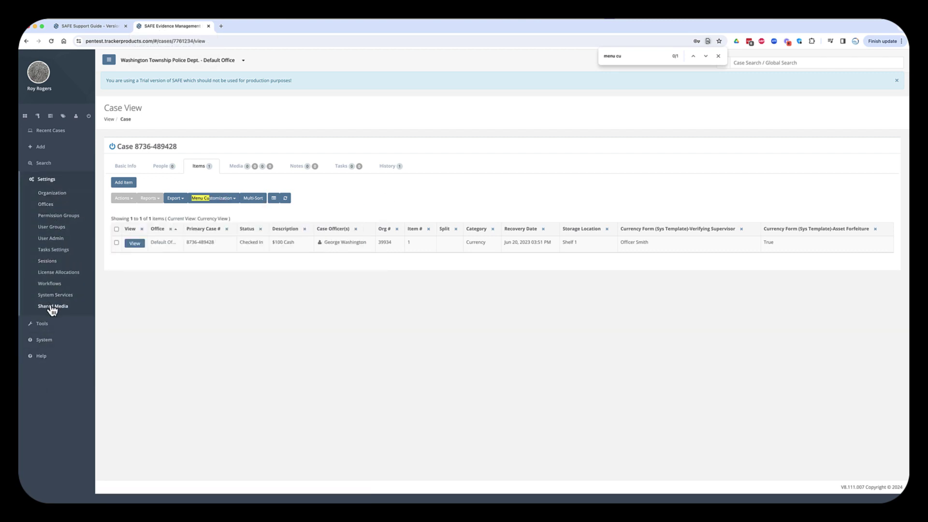
left_click(52, 324)
left_click(57, 209)
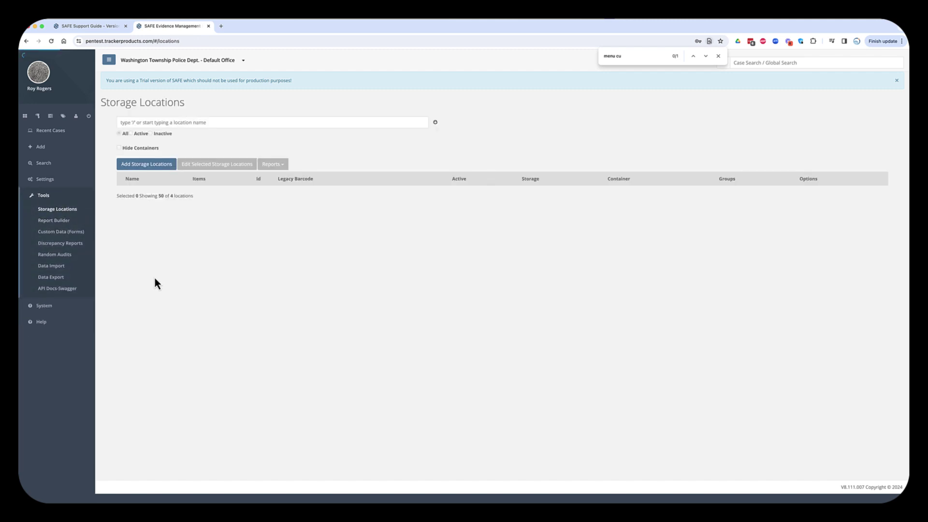
Filter the storage locations list by Active status and by Inactive status
left_click_drag(175, 145, 161, 136)
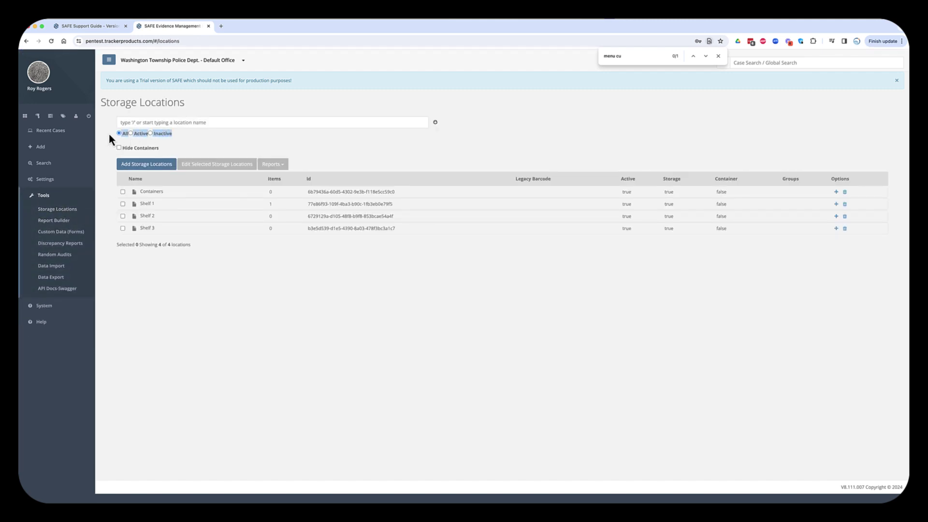
left_click(123, 136)
left_click(131, 133)
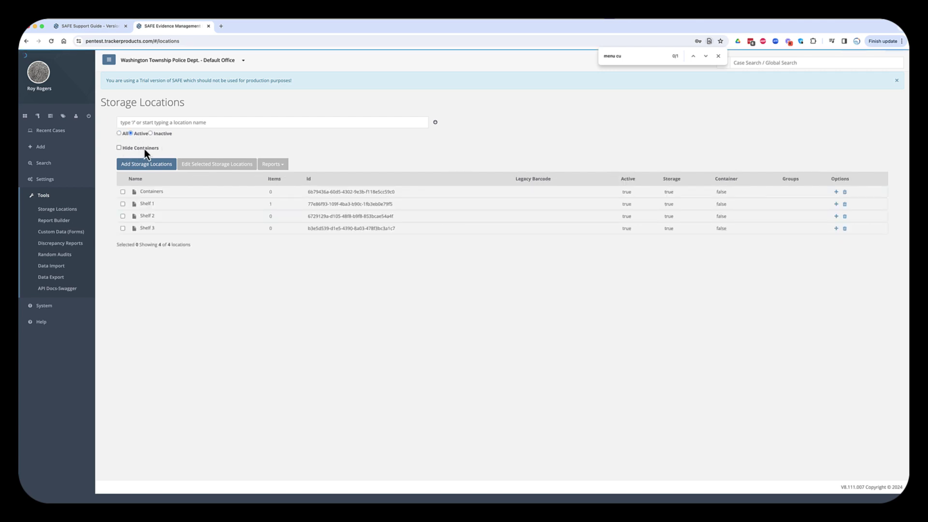
left_click(149, 133)
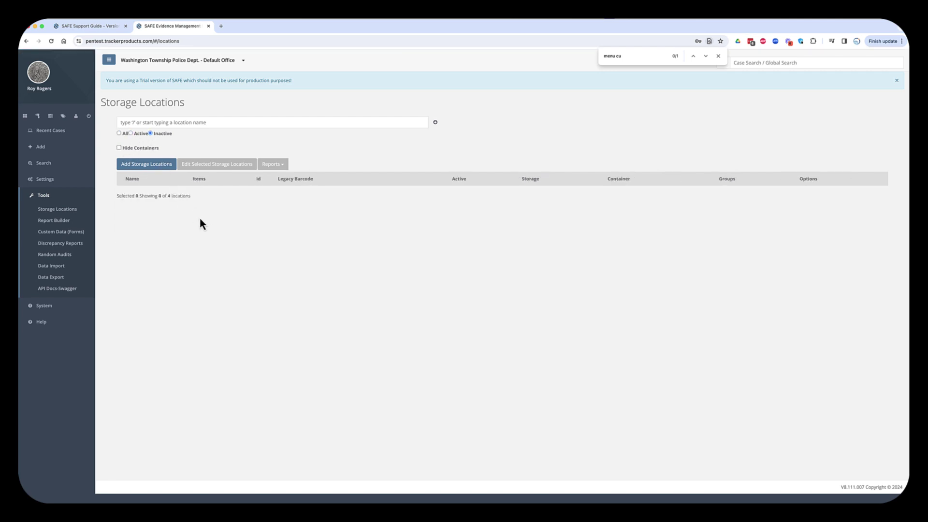